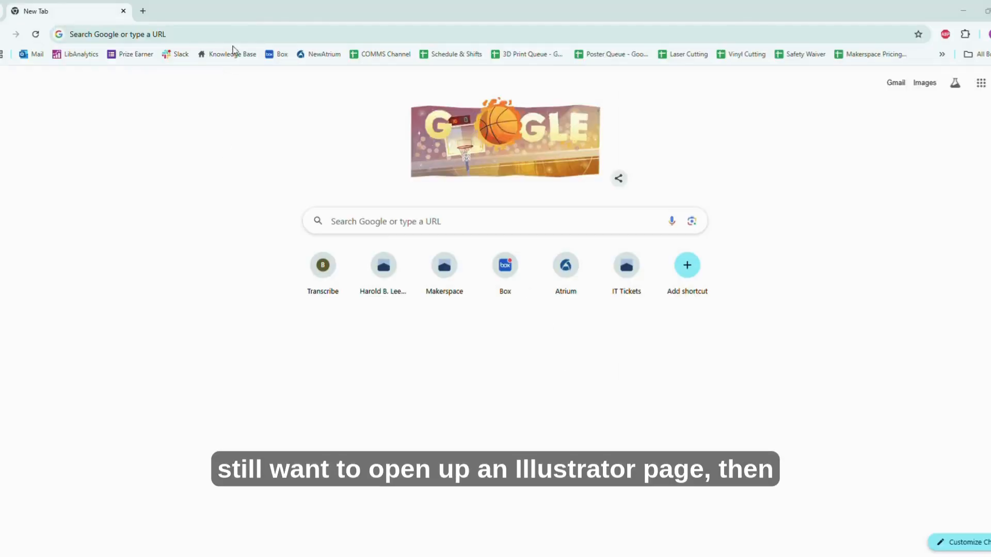
Search the web for "Monstera leaf stencil" and show the image results
{"action": "left_click", "coordinate": [247, 29]}
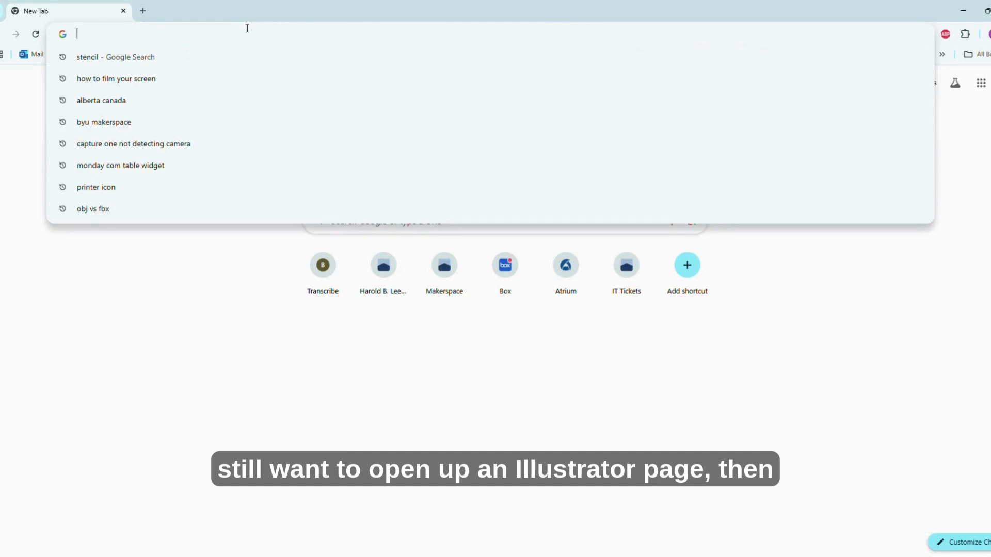
{"action": "type", "text": "monstera leaf stencil"}
{"action": "key", "text": "Return"}
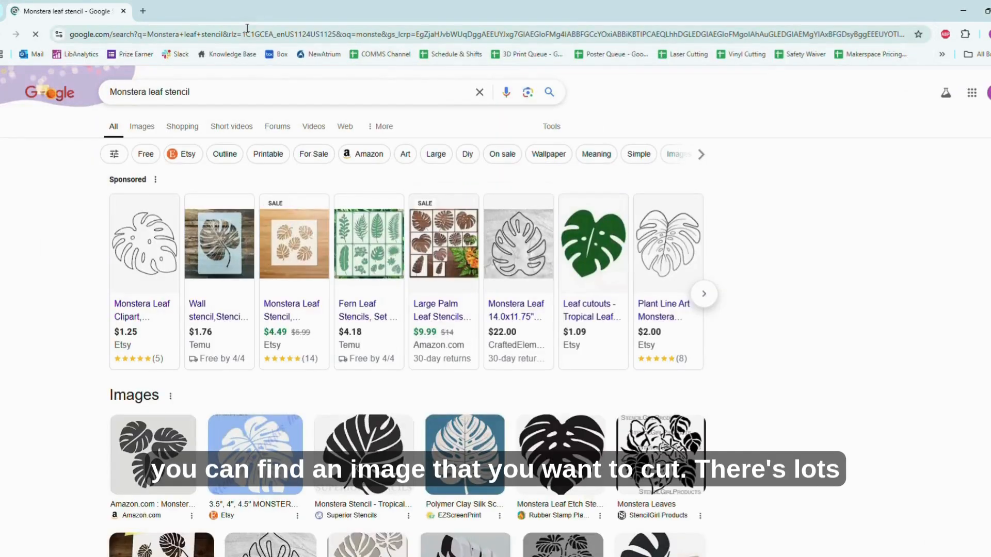
{"action": "left_click", "coordinate": [143, 126]}
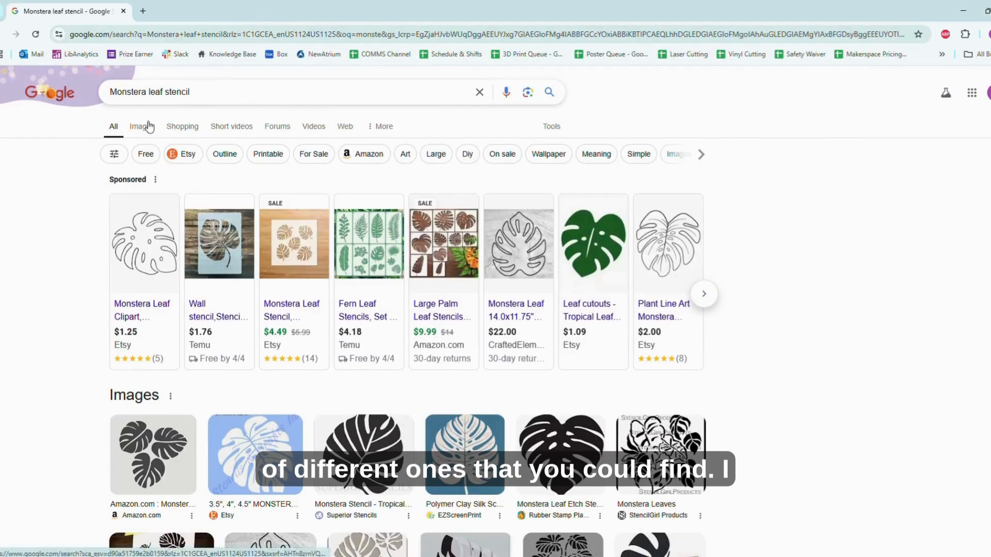
Browse the stencil images and copy the EZScreenPrint picture of a white Monstera leaf on a blue background
{"action": "scroll", "coordinate": [394, 418], "scroll_direction": "down", "scroll_amount": 5}
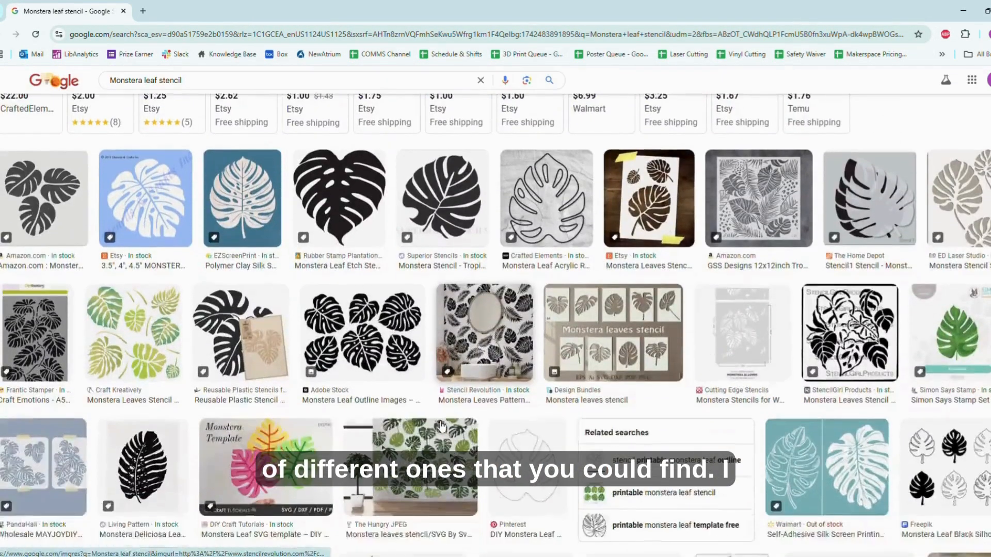
{"action": "scroll", "coordinate": [441, 426], "scroll_direction": "down", "scroll_amount": 3}
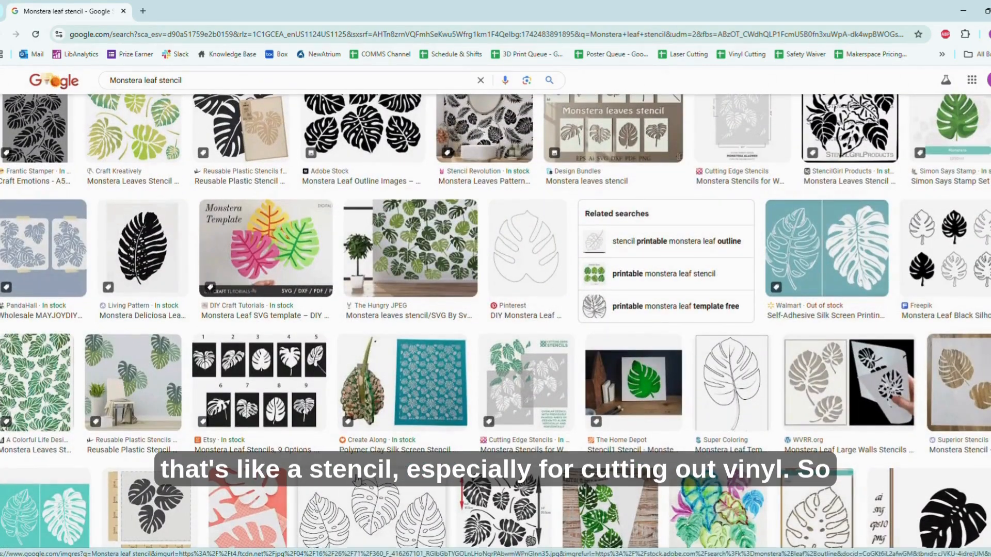
{"action": "scroll", "coordinate": [264, 308], "scroll_direction": "up", "scroll_amount": 10}
{"action": "left_click", "coordinate": [220, 416]}
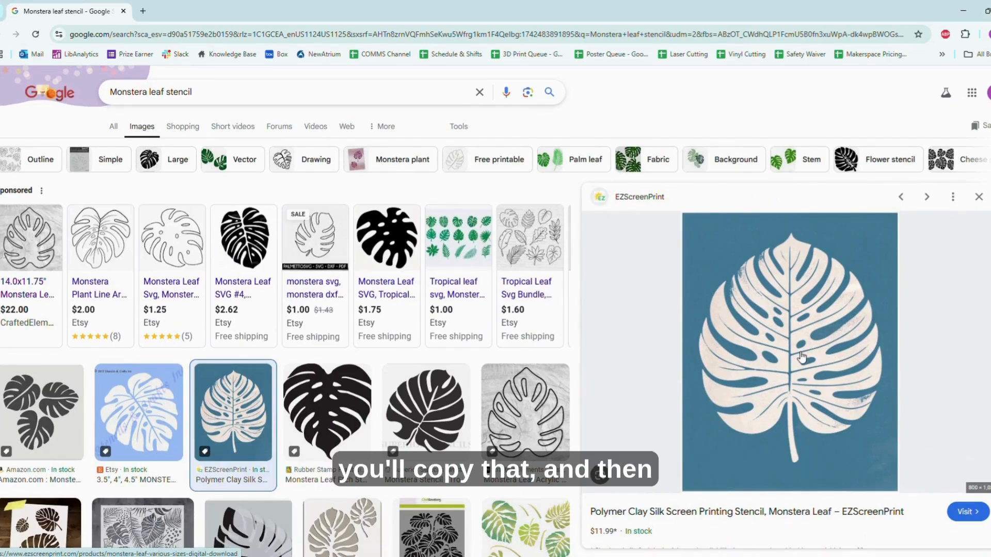
{"action": "right_click", "coordinate": [750, 285]}
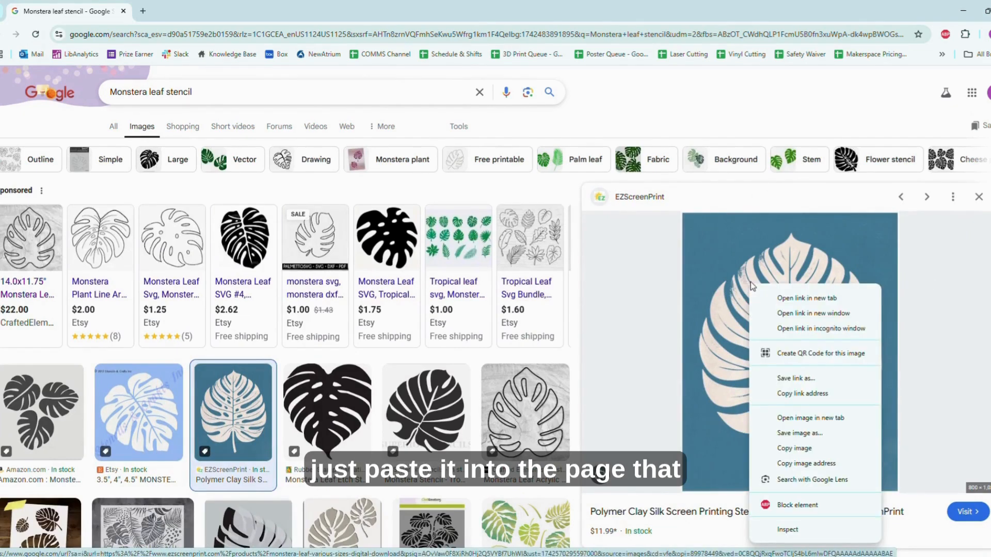
{"action": "left_click", "coordinate": [805, 448]}
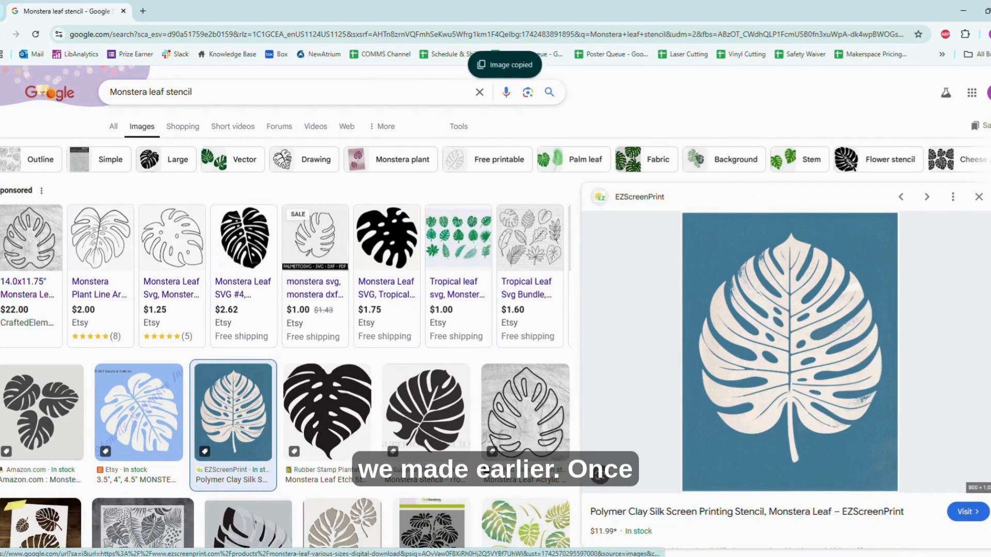
Switch to Illustrator and paste the copied leaf image into the blank document
{"action": "key", "text": "alt+Tab"}
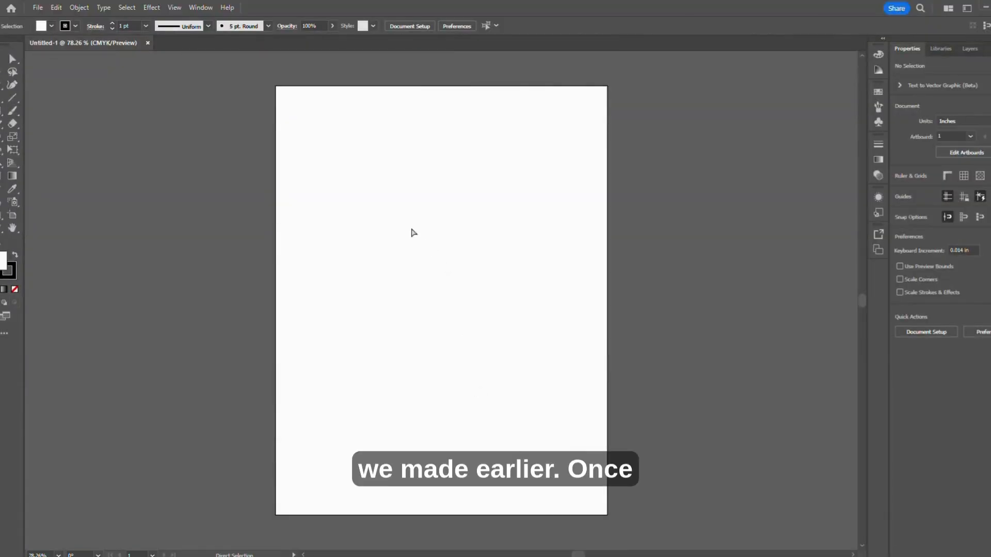
{"action": "key", "text": "ctrl+v"}
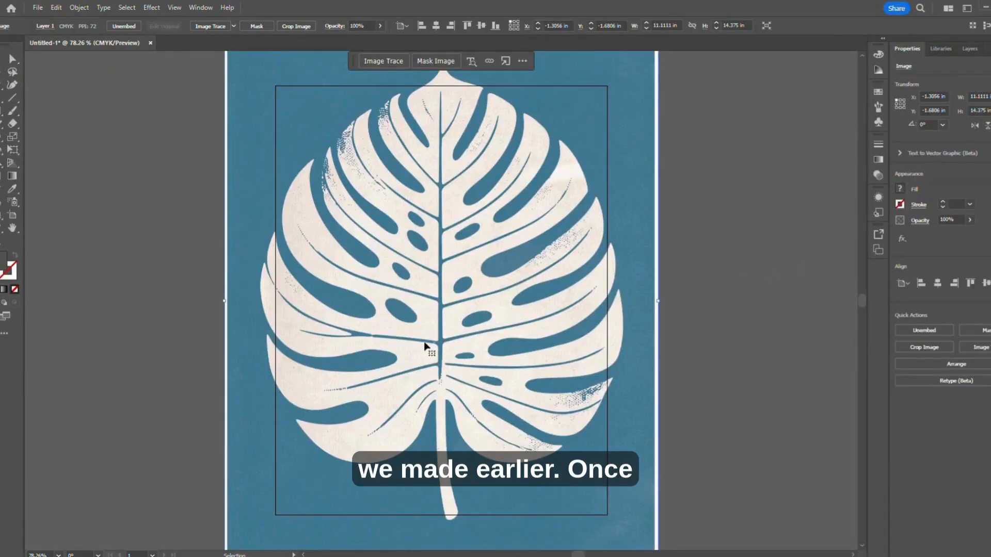
{"action": "key", "text": "ctrl+minus"}
{"action": "key", "text": "ctrl+minus"}
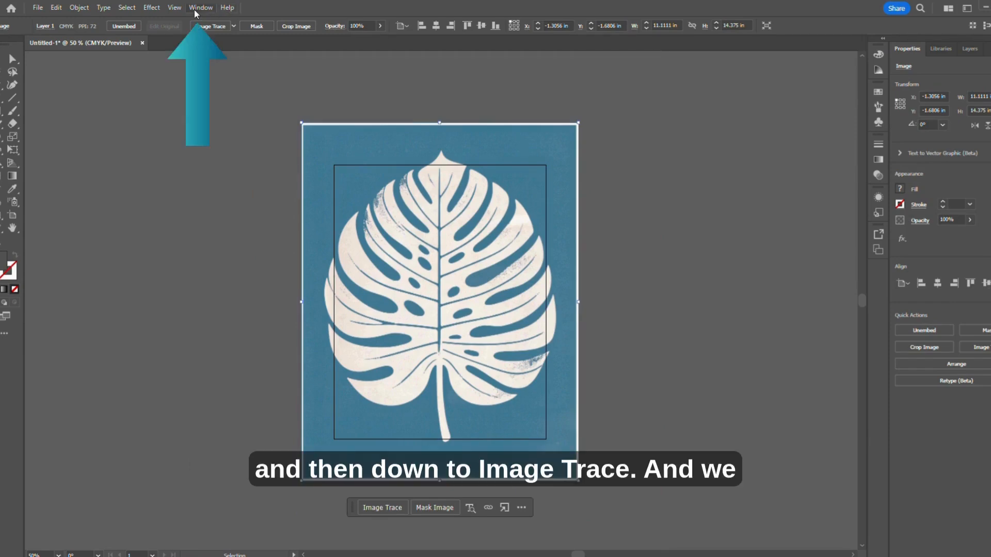
Open Image Trace for the pasted leaf, enable the preview and set the black and white threshold to 160
{"action": "left_click", "coordinate": [199, 7]}
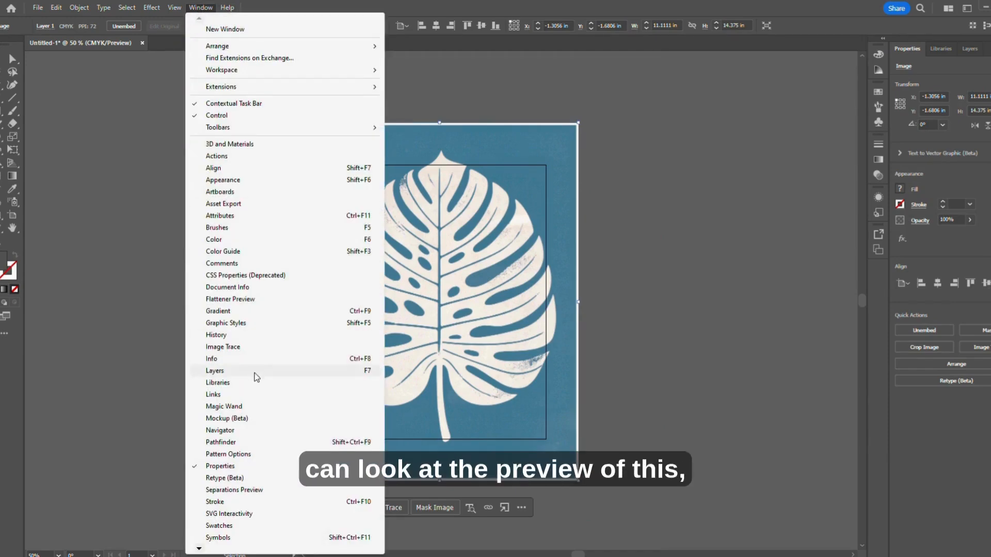
{"action": "left_click", "coordinate": [241, 348]}
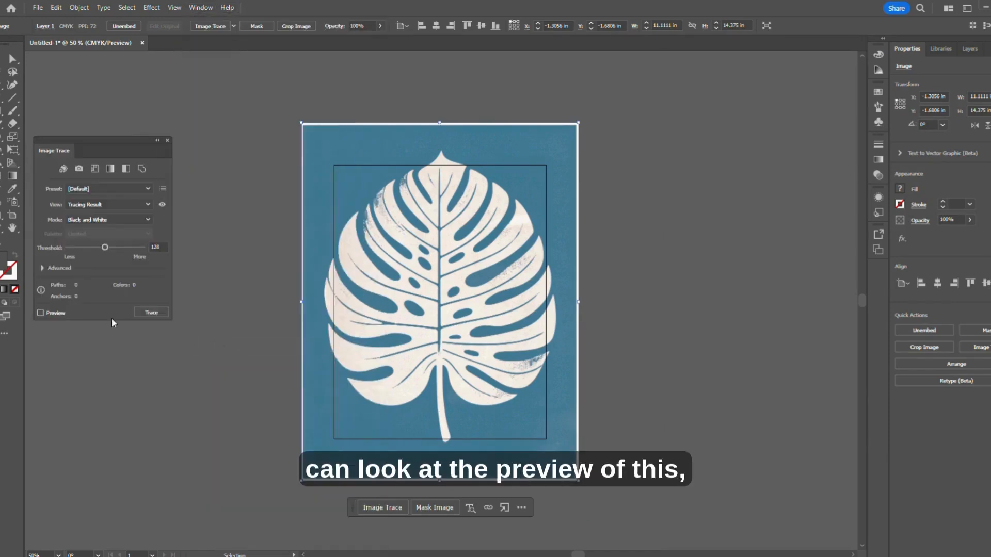
{"action": "left_click", "coordinate": [40, 313]}
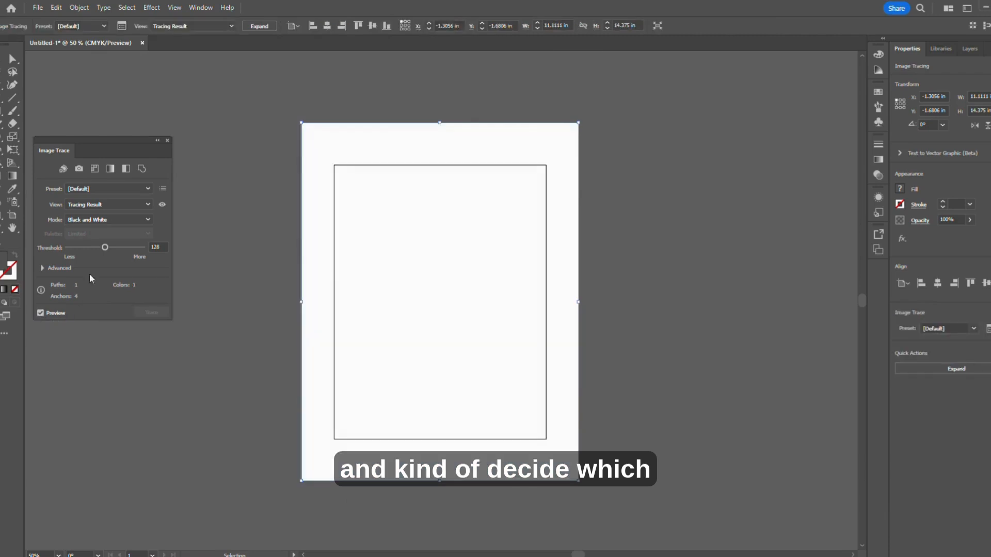
{"action": "mouse_move", "coordinate": [104, 247]}
{"action": "left_mouse_down"}
{"action": "mouse_move", "coordinate": [128, 248]}
{"action": "mouse_move", "coordinate": [115, 251]}
{"action": "left_mouse_up"}
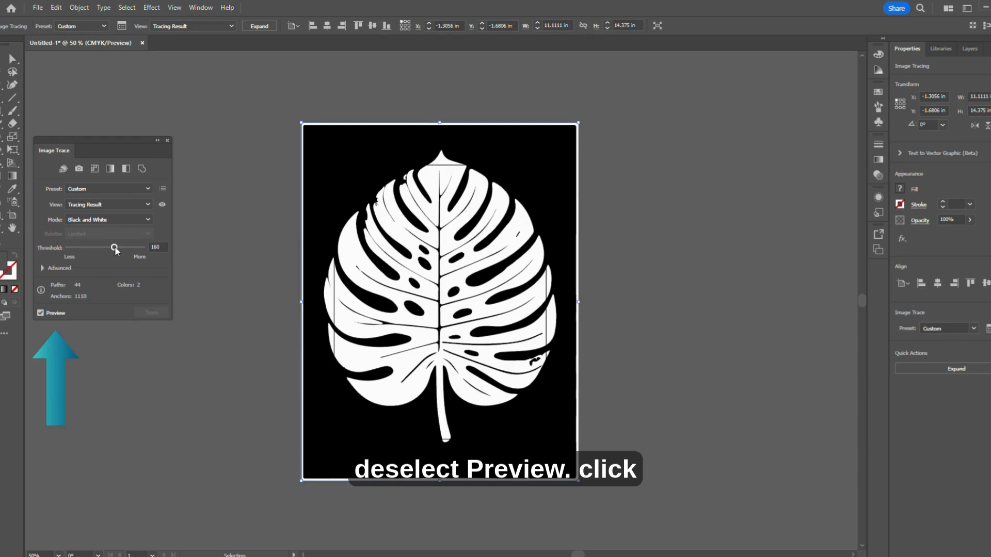
Trace the leaf image with the chosen settings and expand the tracing into editable paths
{"action": "left_click", "coordinate": [44, 314]}
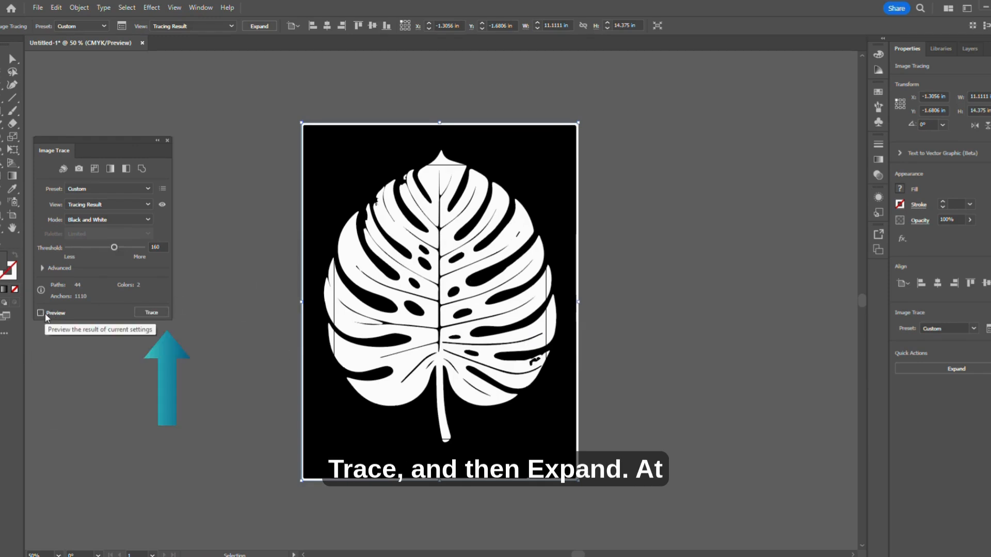
{"action": "left_click", "coordinate": [162, 313]}
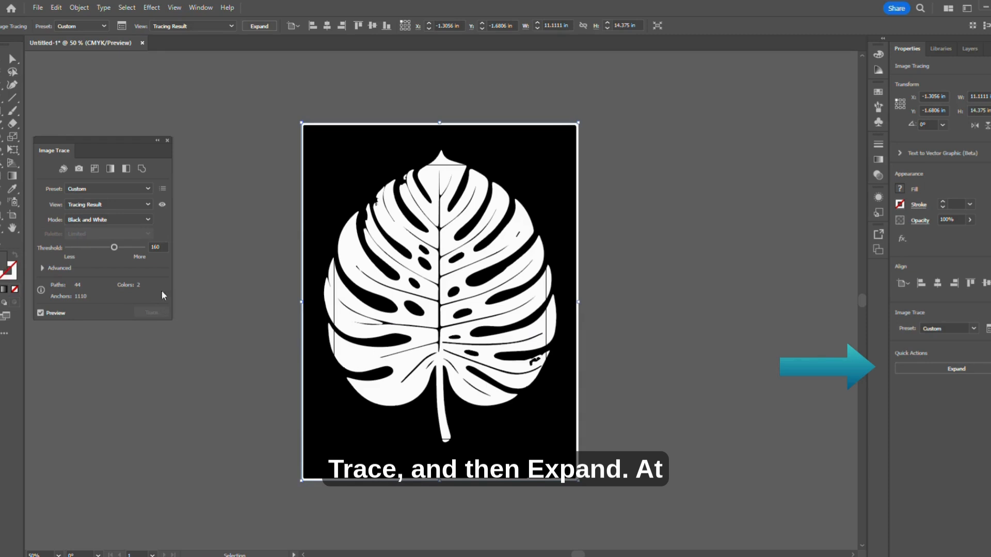
{"action": "left_click", "coordinate": [168, 143]}
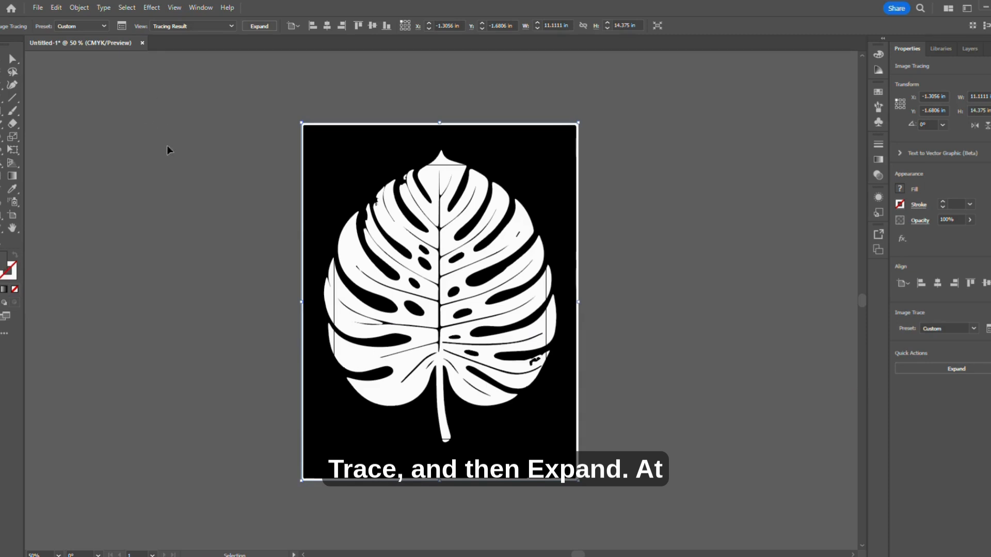
{"action": "left_click", "coordinate": [983, 375]}
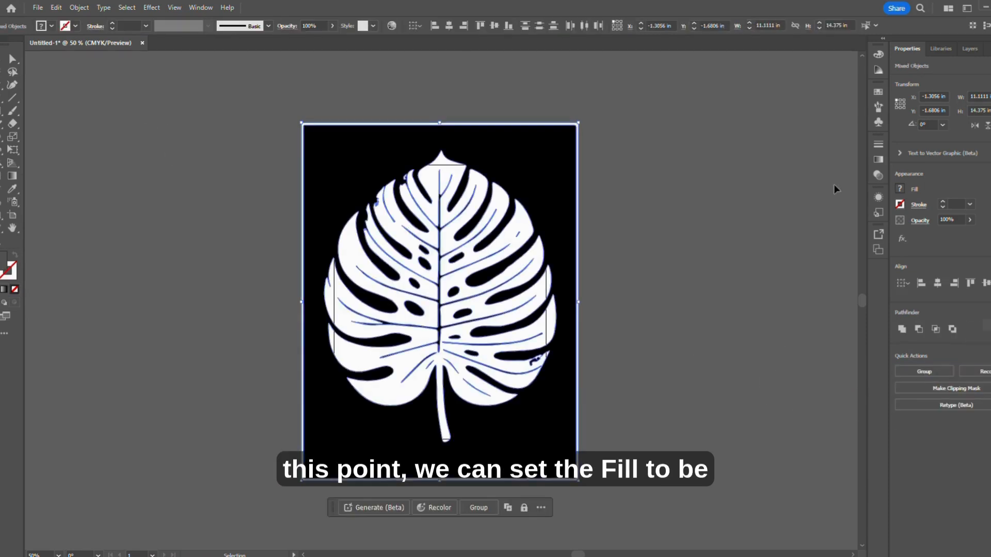
Set the expanded leaf artwork's fill to None and its stroke to black
{"action": "left_click", "coordinate": [902, 189]}
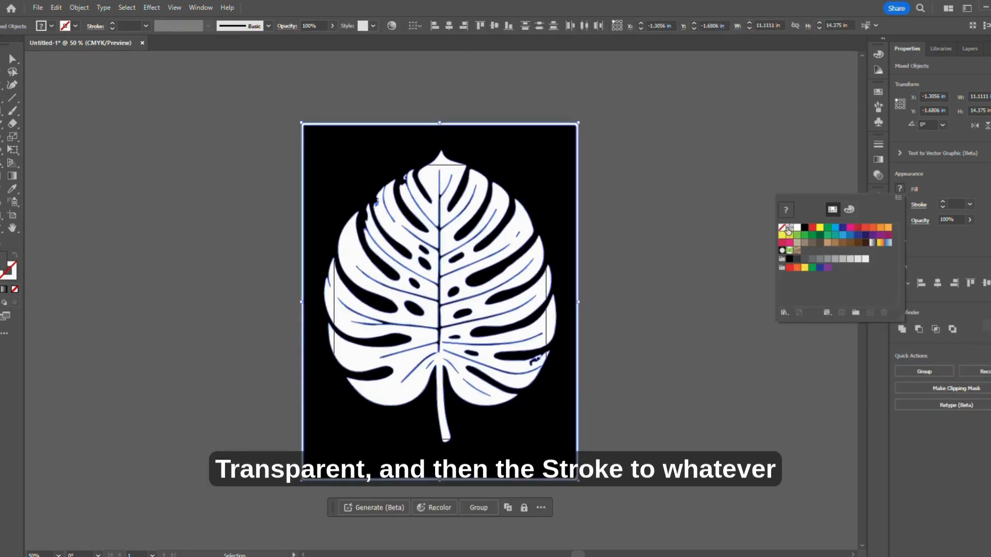
{"action": "left_click", "coordinate": [782, 227]}
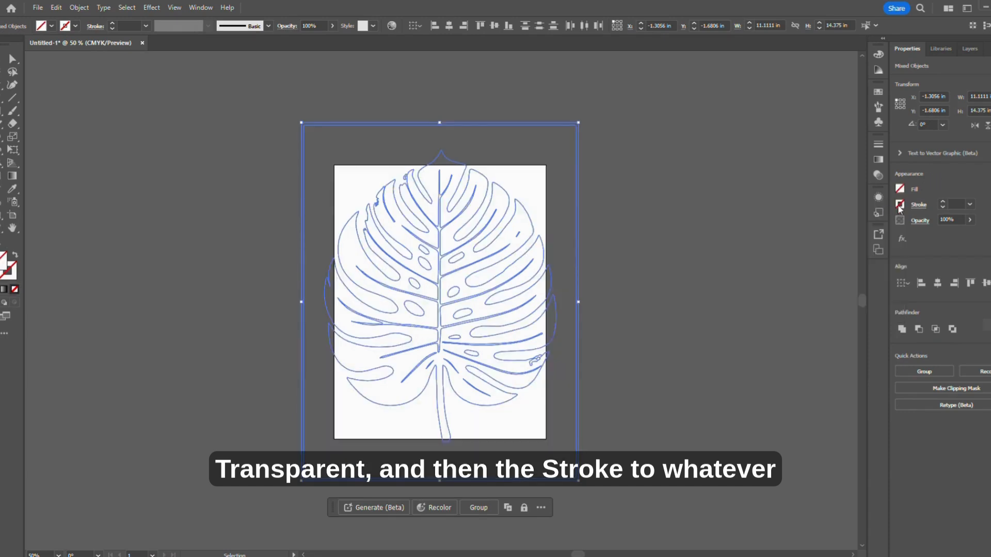
{"action": "left_click", "coordinate": [900, 204]}
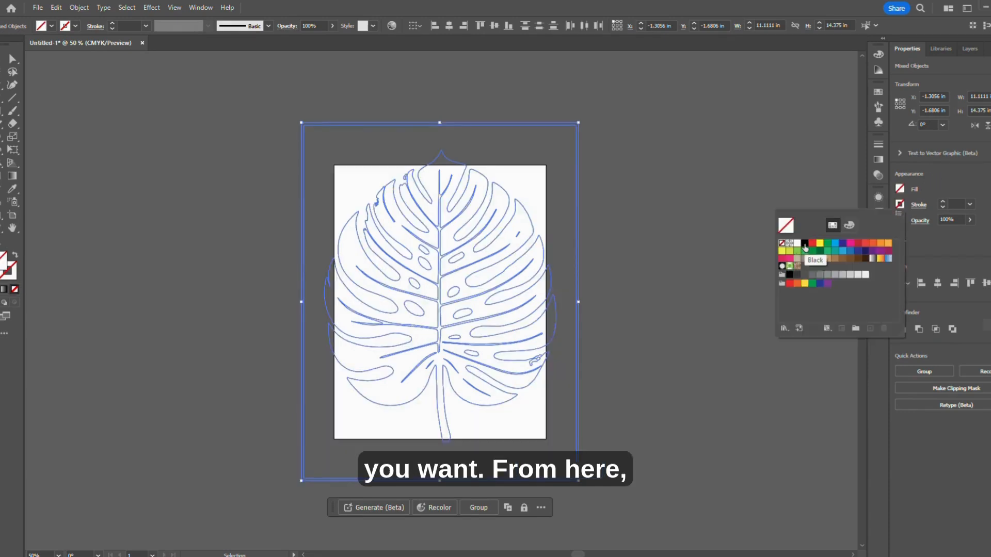
{"action": "left_click", "coordinate": [805, 248]}
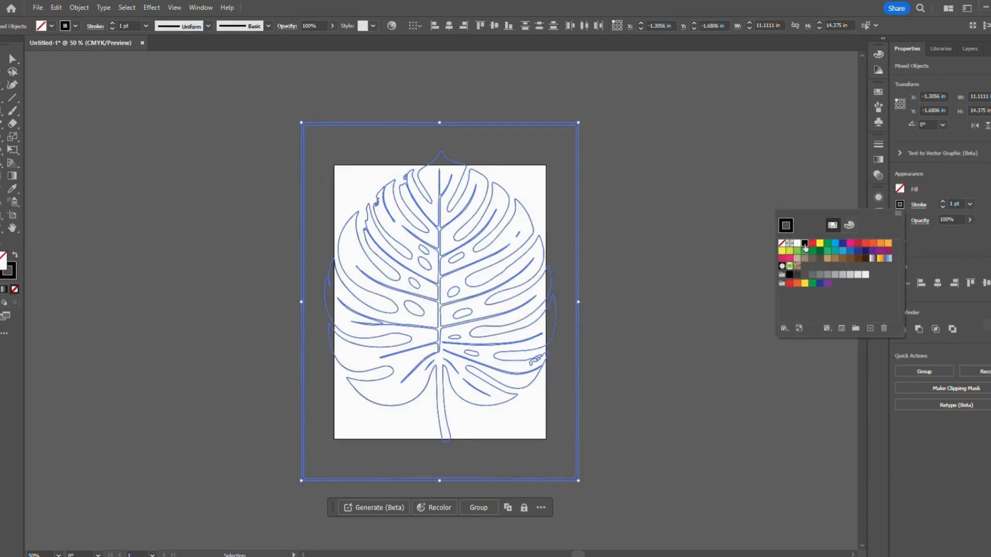
{"action": "left_click", "coordinate": [644, 195]}
{"action": "left_click", "coordinate": [641, 197]}
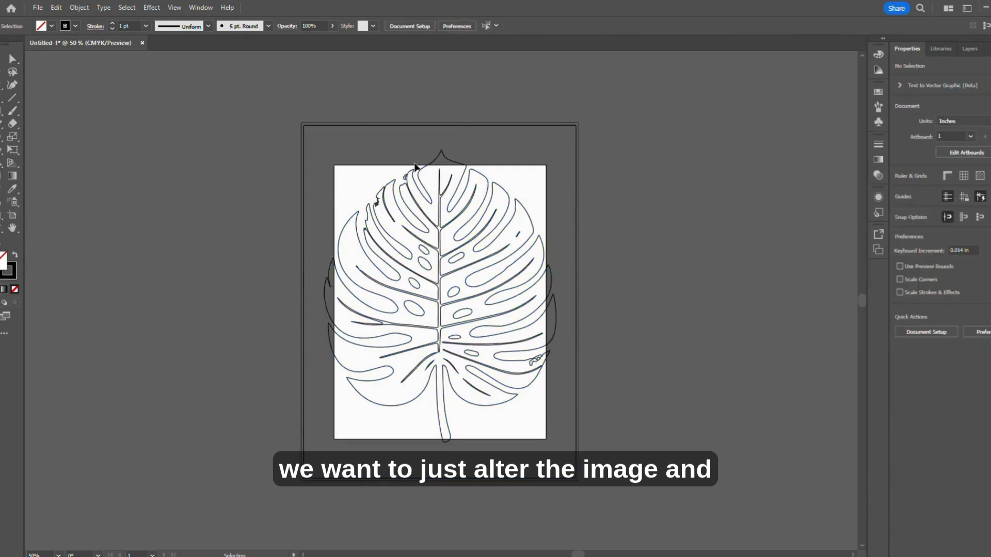
Delete the doubled rectangular border surrounding the leaf outline
{"action": "left_click", "coordinate": [450, 127]}
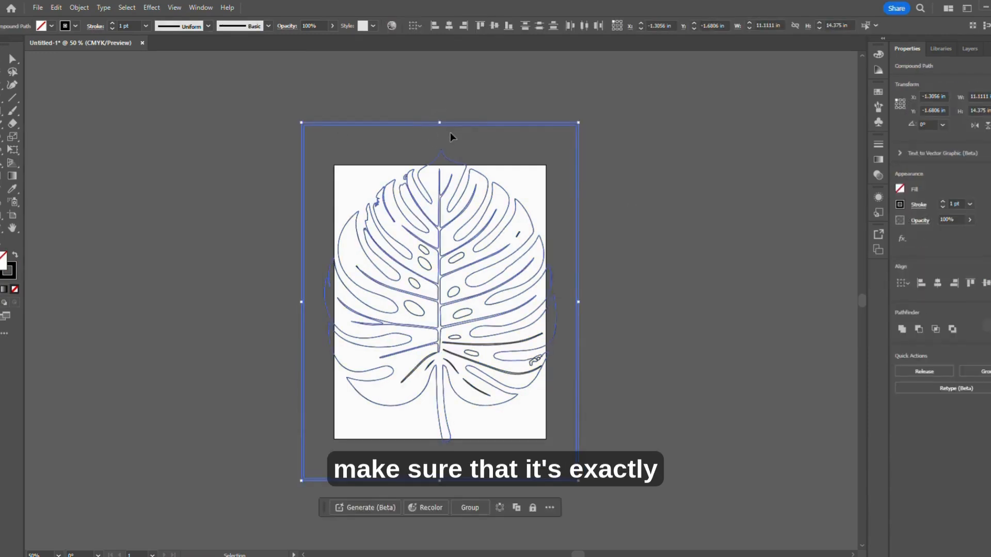
{"action": "left_click", "coordinate": [622, 237]}
{"action": "left_click", "coordinate": [579, 125]}
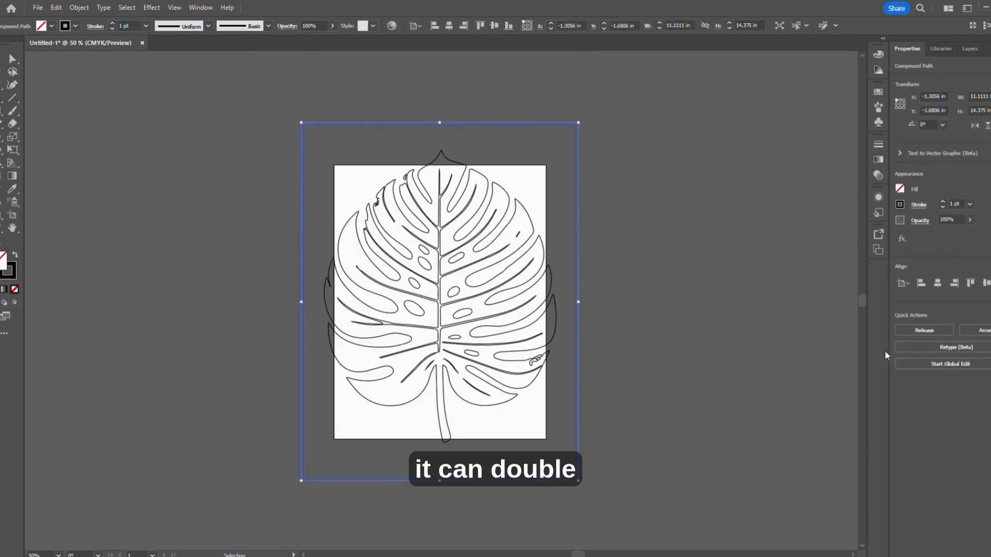
{"action": "left_click", "coordinate": [703, 341]}
{"action": "left_click", "coordinate": [577, 306]}
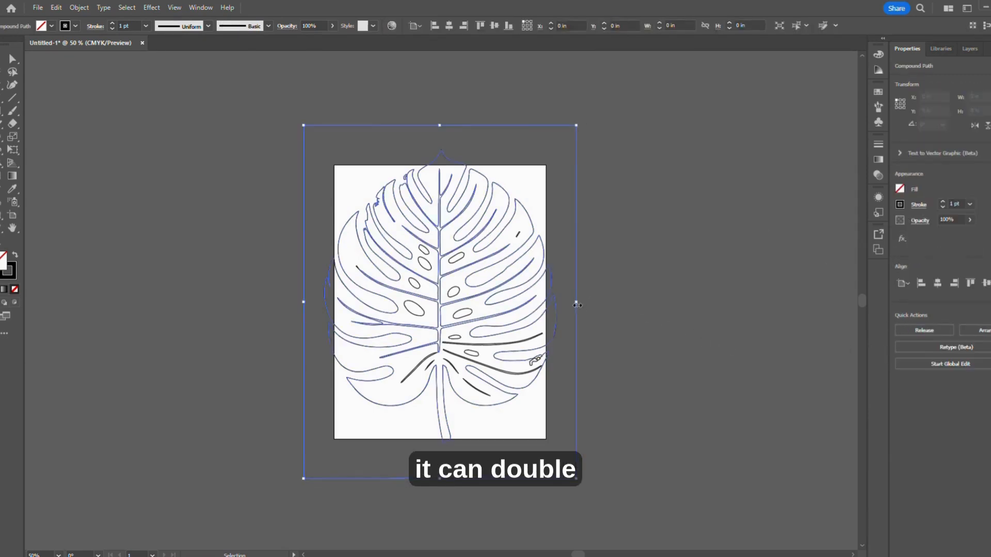
{"action": "left_click", "coordinate": [583, 362]}
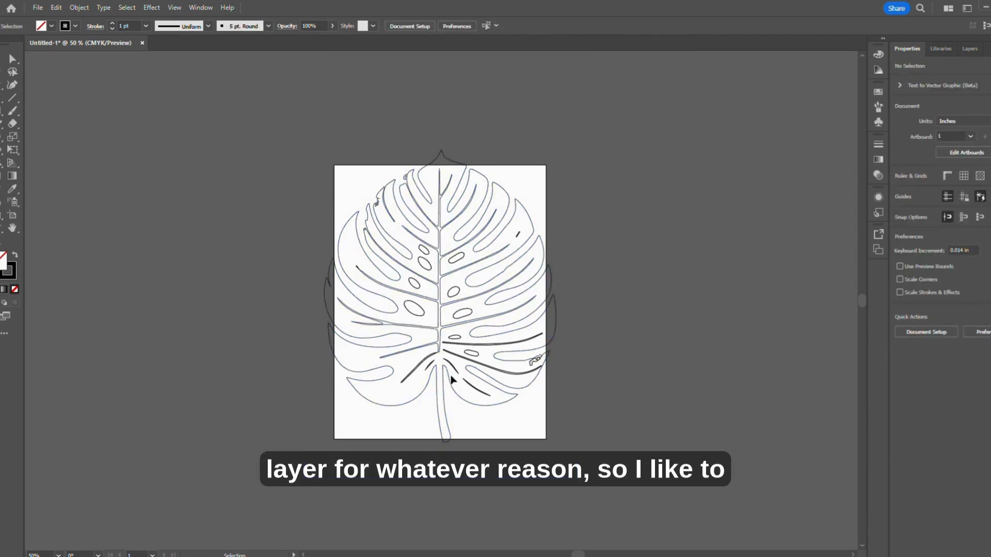
Clean up the tracing by deleting the stray fragment near the lower-right edge of the leaf
{"action": "scroll", "coordinate": [470, 361], "scroll_direction": "up", "scroll_amount": 3}
{"action": "left_click_drag", "start_coordinate": [466, 360], "coordinate": [546, 367]}
{"action": "key", "text": "Delete"}
{"action": "left_click", "coordinate": [508, 313]}
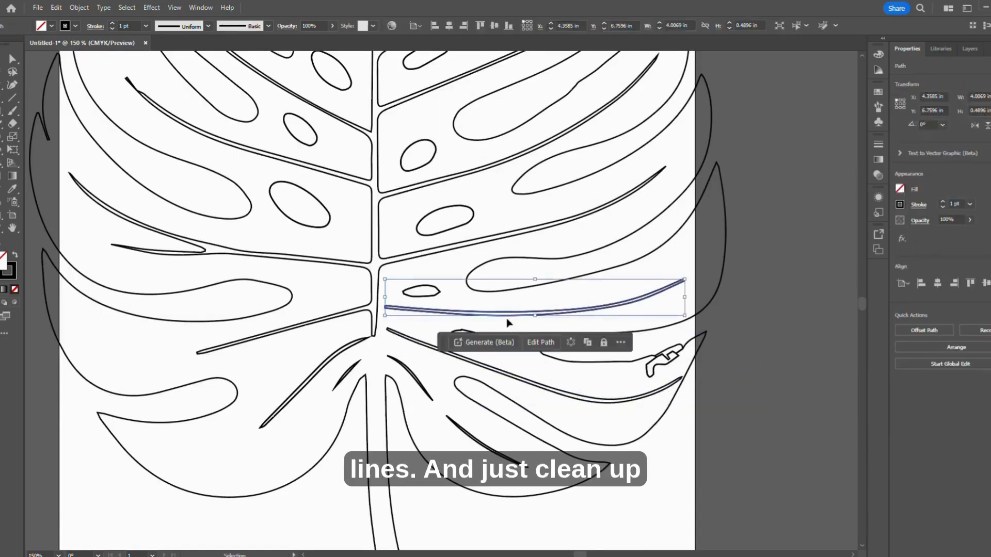
{"action": "left_click", "coordinate": [516, 335]}
{"action": "left_click", "coordinate": [489, 452]}
{"action": "key", "text": "Delete"}
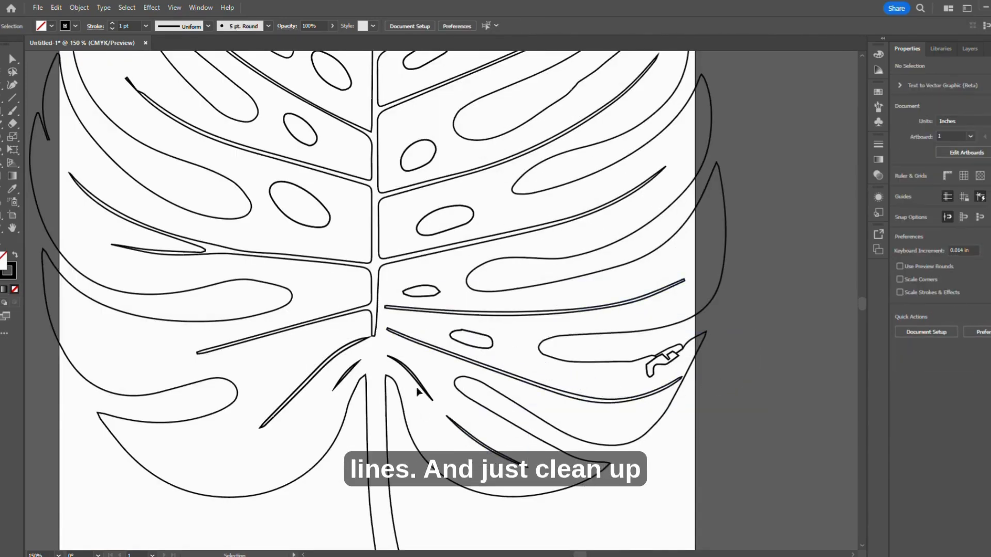
{"action": "left_click", "coordinate": [419, 383]}
{"action": "key", "text": "Delete"}
{"action": "left_click", "coordinate": [657, 365]}
{"action": "key", "text": "Delete"}
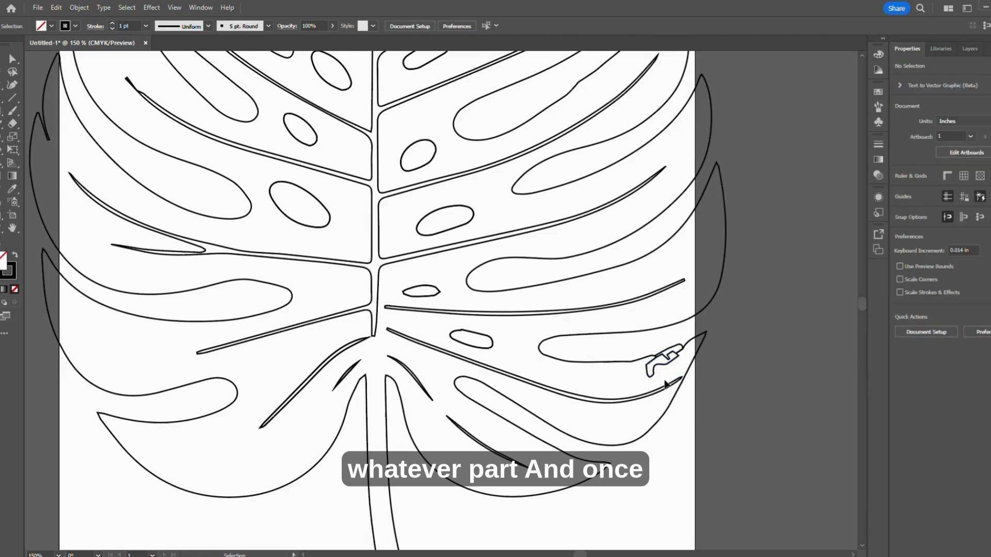
{"action": "left_click", "coordinate": [665, 367]}
{"action": "key", "text": "Delete"}
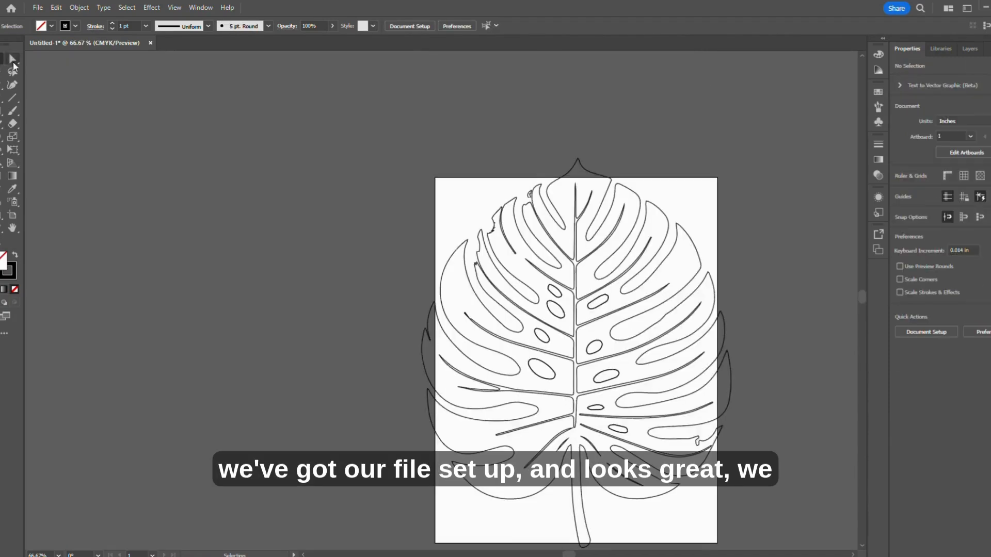
Scale the whole leaf down to about 6.72 by 8.46 in and move it inside the artboard, roughly centred
{"action": "scroll", "coordinate": [515, 258], "scroll_direction": "down", "scroll_amount": 3}
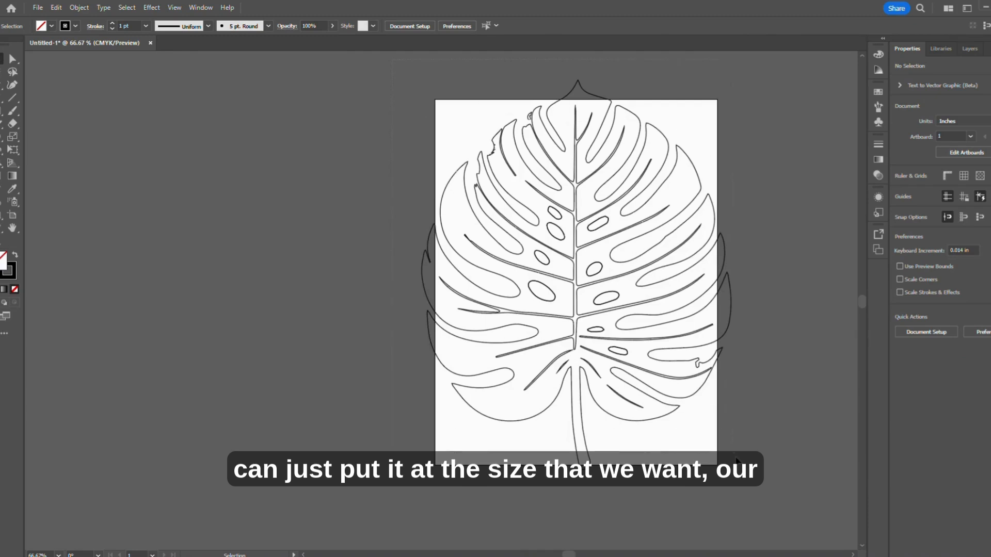
{"action": "left_click_drag", "start_coordinate": [423, 101], "coordinate": [646, 387]}
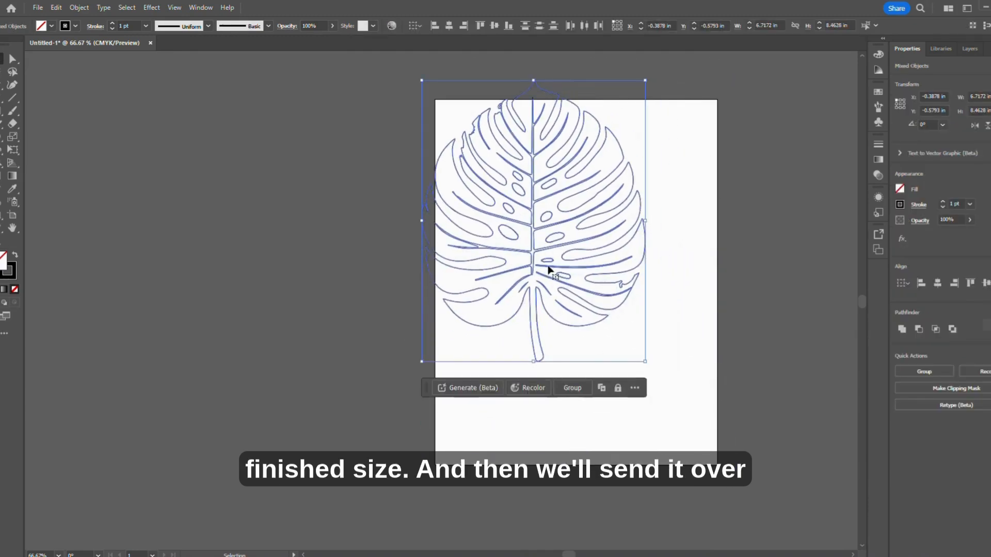
{"action": "left_click_drag", "start_coordinate": [550, 270], "coordinate": [600, 323]}
{"action": "left_click", "coordinate": [697, 315]}
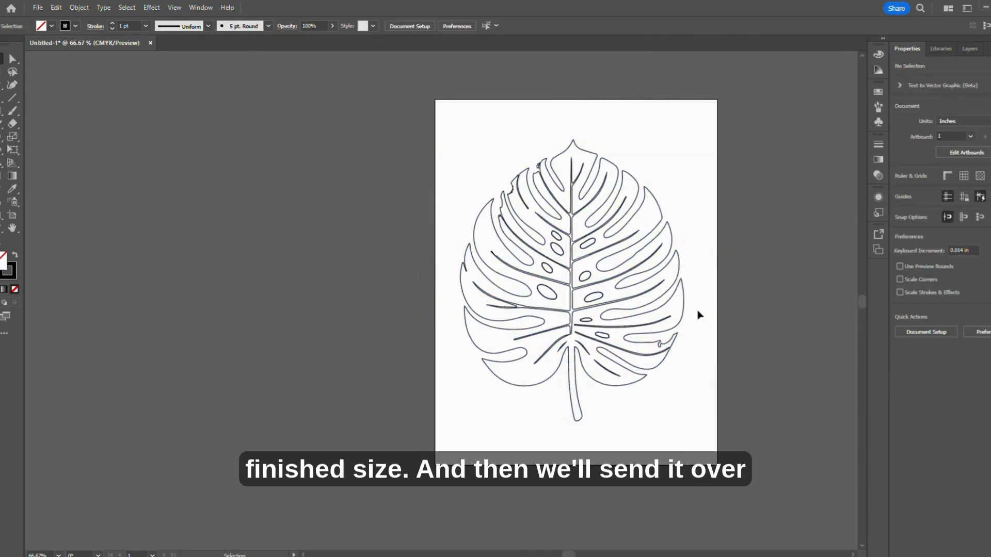
Send the leaf artwork from Illustrator to Cutting Master 5
{"action": "left_click", "coordinate": [35, 8]}
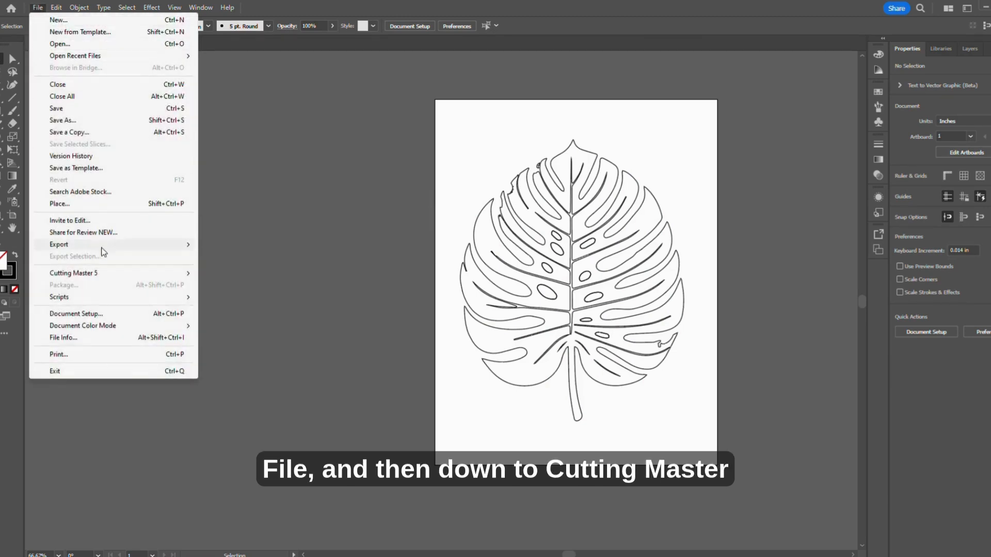
{"action": "mouse_move", "coordinate": [106, 278]}
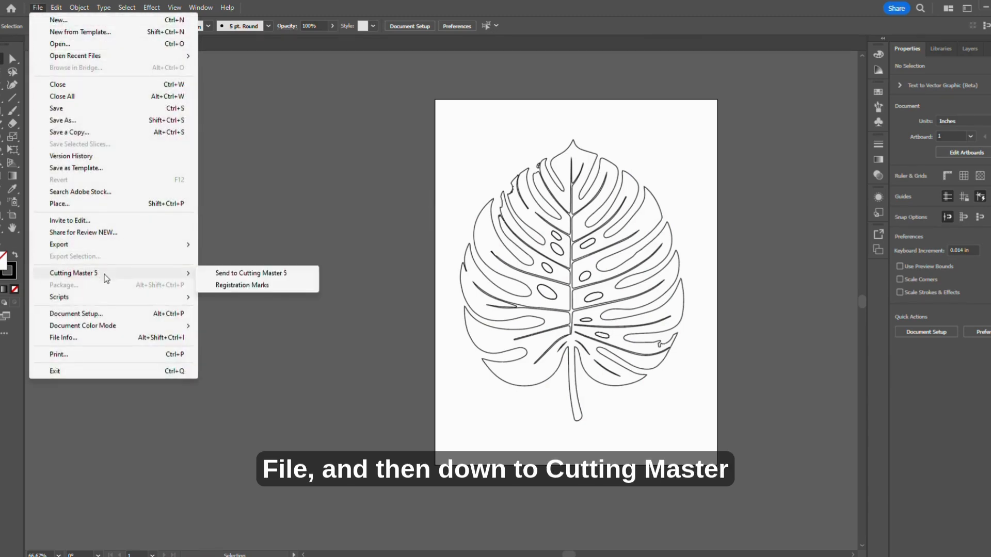
{"action": "left_click", "coordinate": [231, 275]}
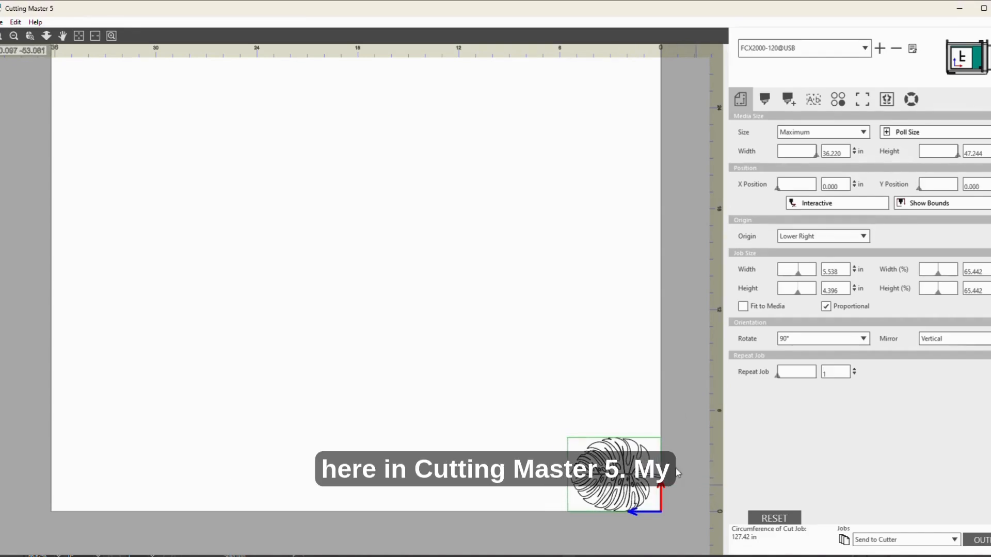
Set the cut job's width to 4 in, keeping its proportions
{"action": "left_click_drag", "start_coordinate": [840, 271], "coordinate": [815, 274]}
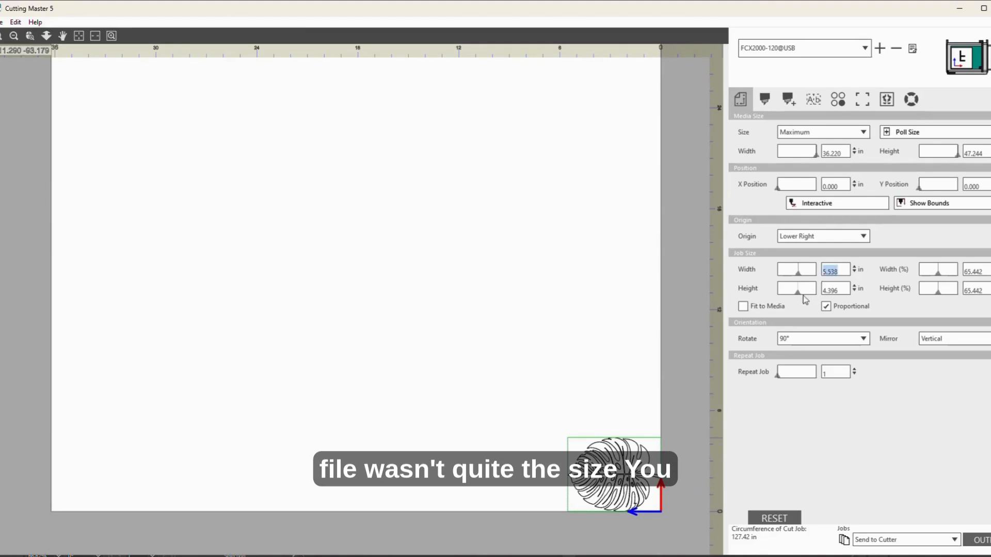
{"action": "type", "text": "4"}
{"action": "key", "text": "Return"}
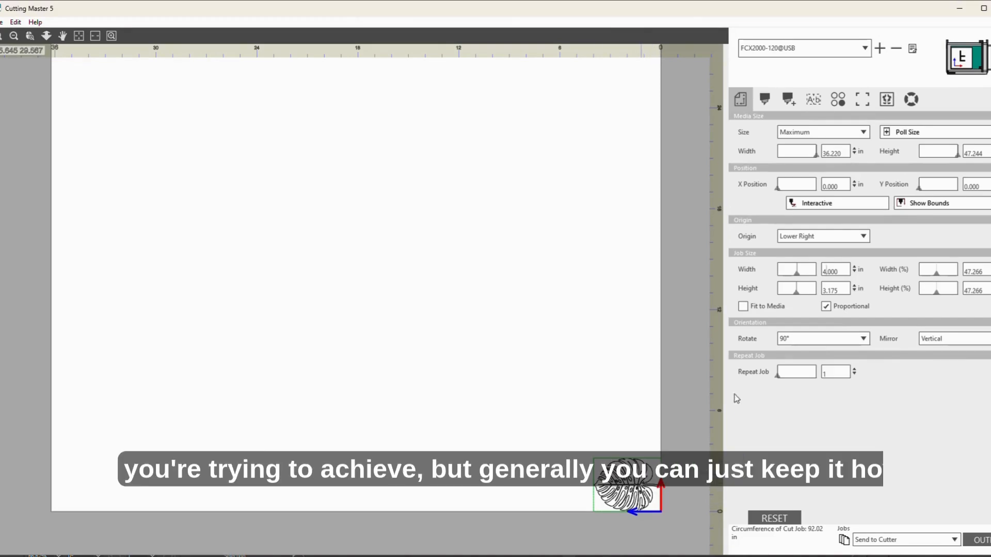
Try rotating the cut job to 180°
{"action": "left_click", "coordinate": [863, 340]}
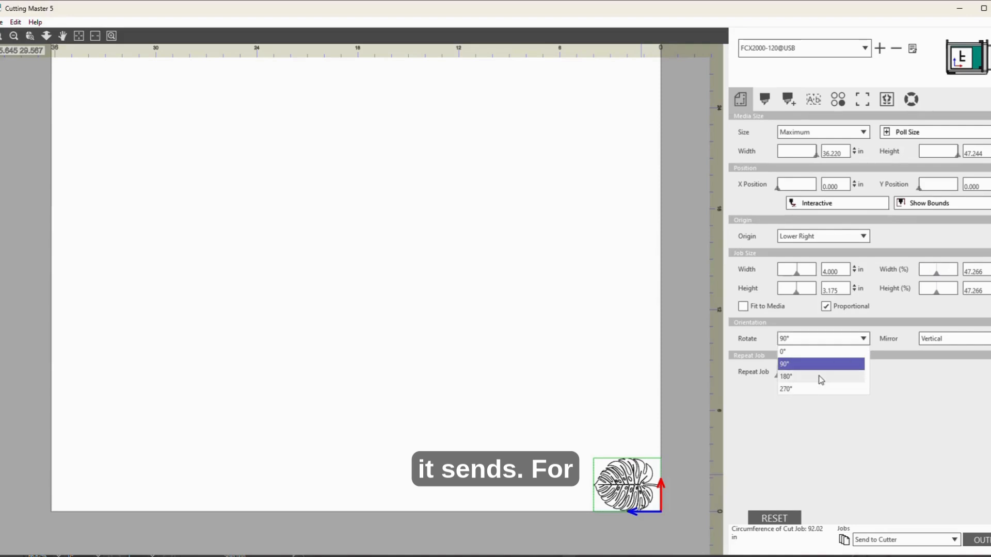
{"action": "left_click", "coordinate": [821, 377]}
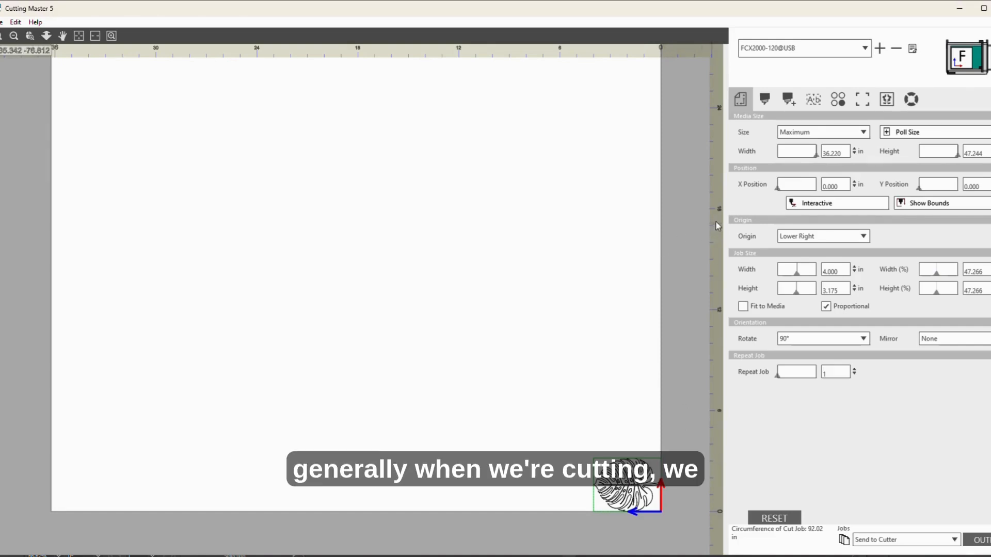
Assign Condition No.1 to the black CMYK(0,0,0,100) lines, with driver options enabled
{"action": "left_click", "coordinate": [766, 102]}
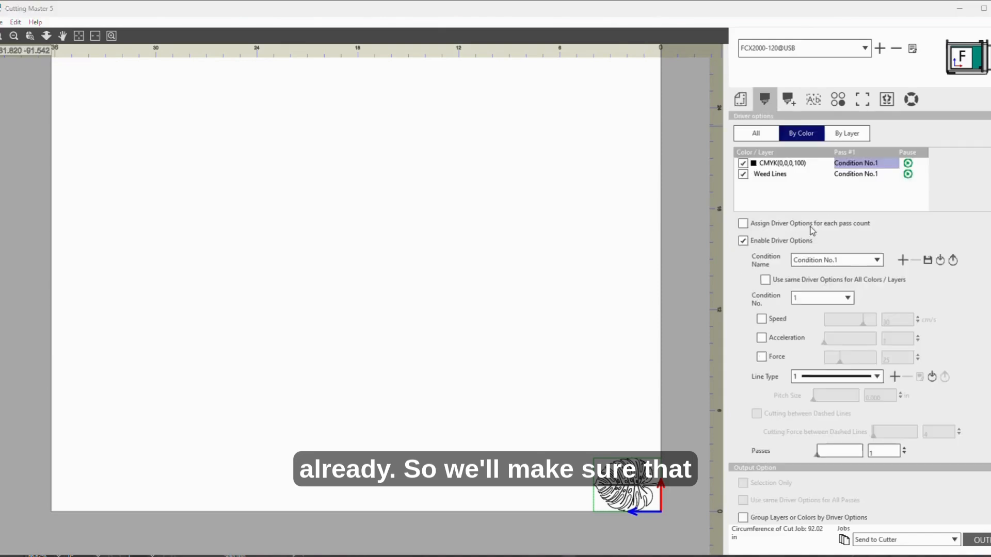
{"action": "left_click", "coordinate": [743, 242]}
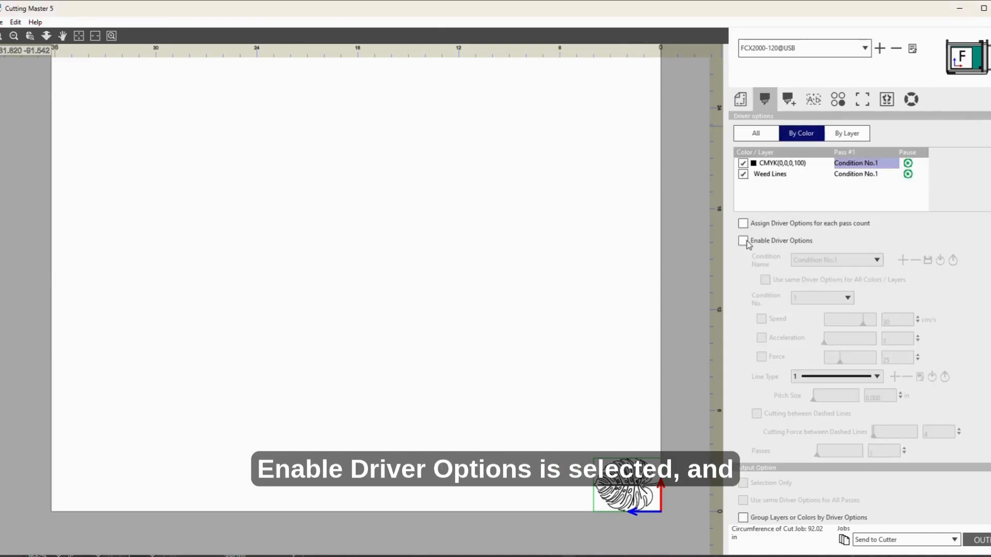
{"action": "left_click", "coordinate": [744, 241]}
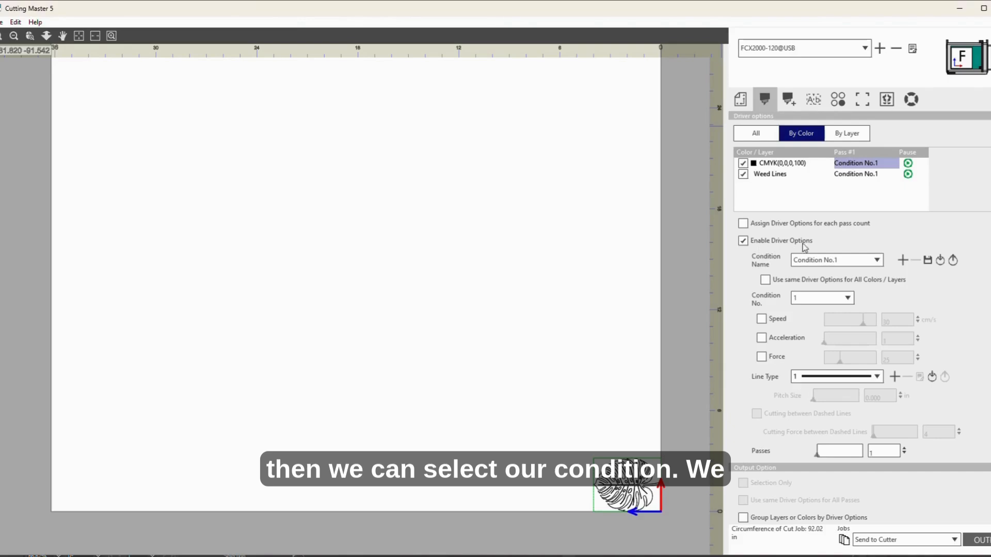
{"action": "left_click", "coordinate": [879, 261]}
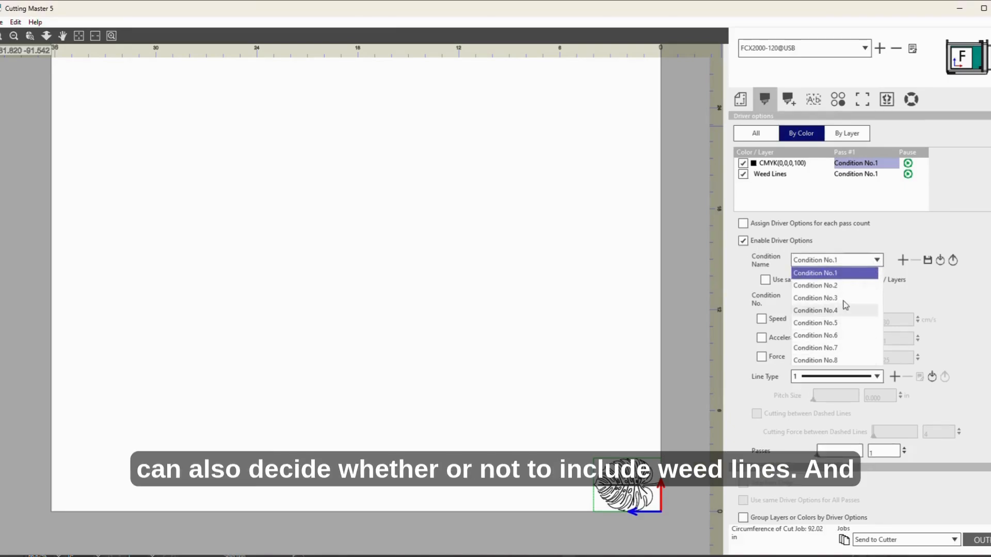
{"action": "left_click", "coordinate": [847, 278]}
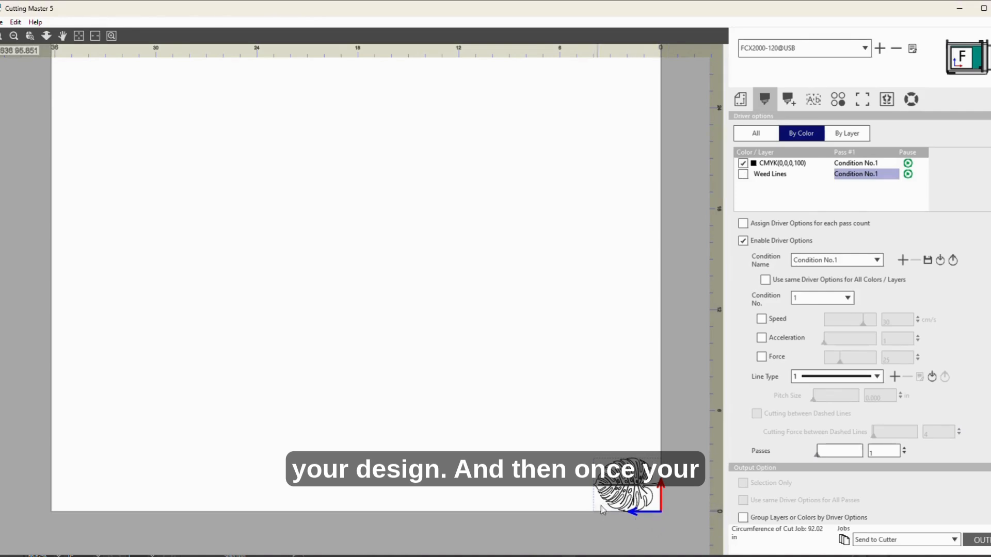
Include the weed lines in the cut and set the weed border's panel margin to about 1.146 in
{"action": "left_click", "coordinate": [743, 174]}
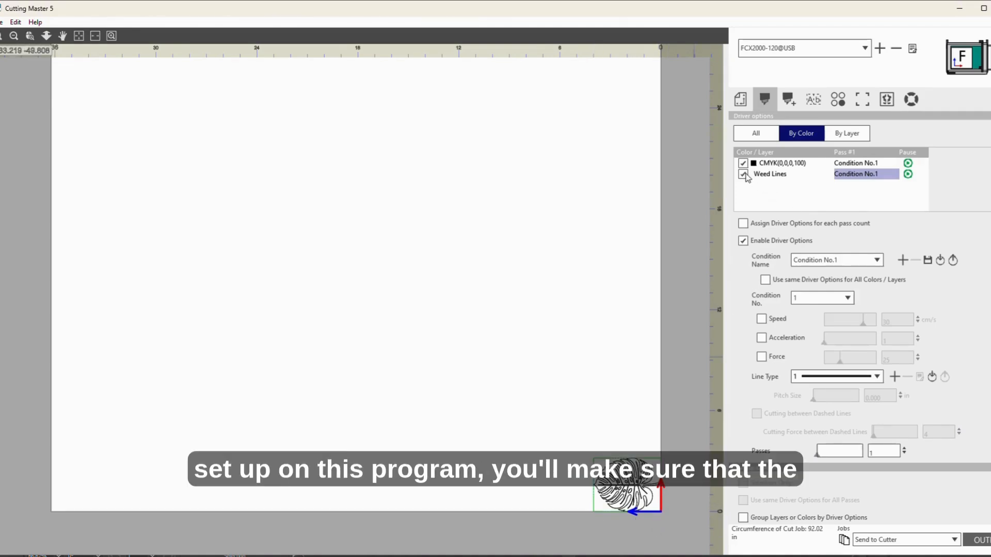
{"action": "left_click", "coordinate": [809, 101]}
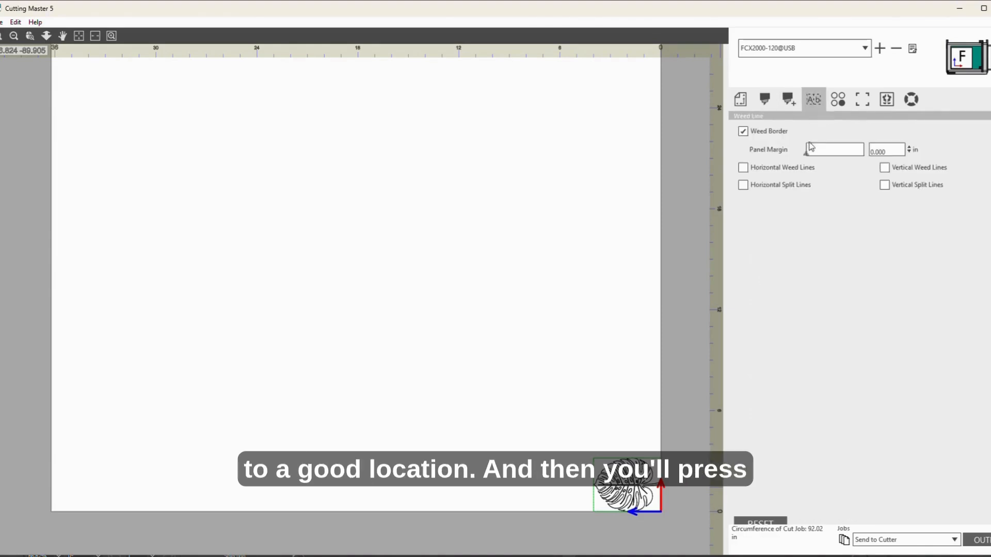
{"action": "left_click_drag", "start_coordinate": [807, 153], "coordinate": [815, 153]}
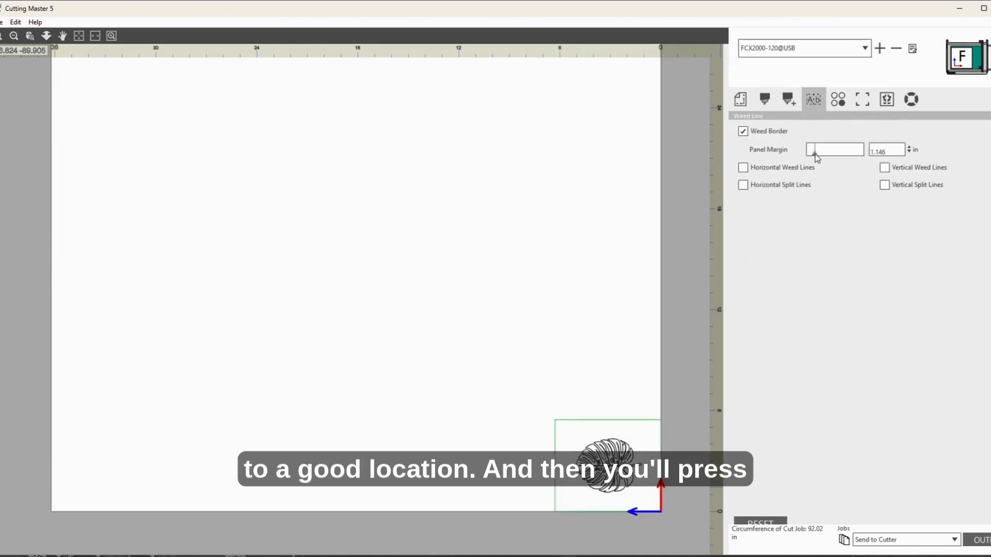